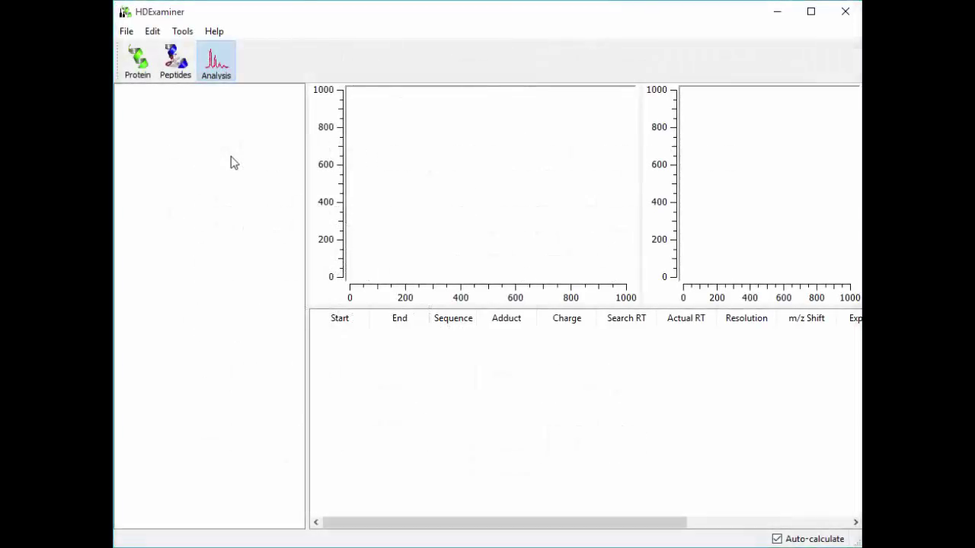
Create a new project from CaN RD AID CT_sequence.fasta to load its 165-residue sequence
left_click(126, 31)
left_click(132, 47)
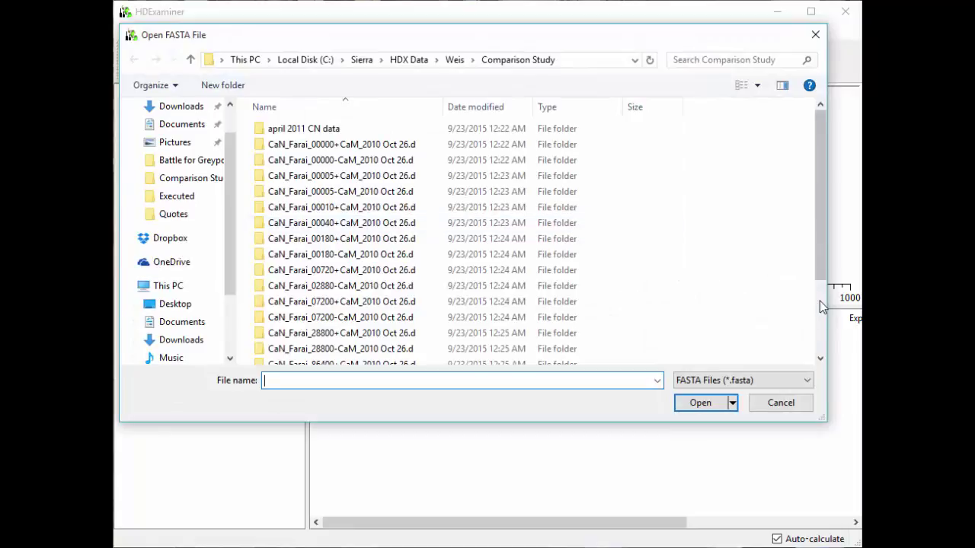
scroll(821, 306, "down", 3)
left_click(333, 356)
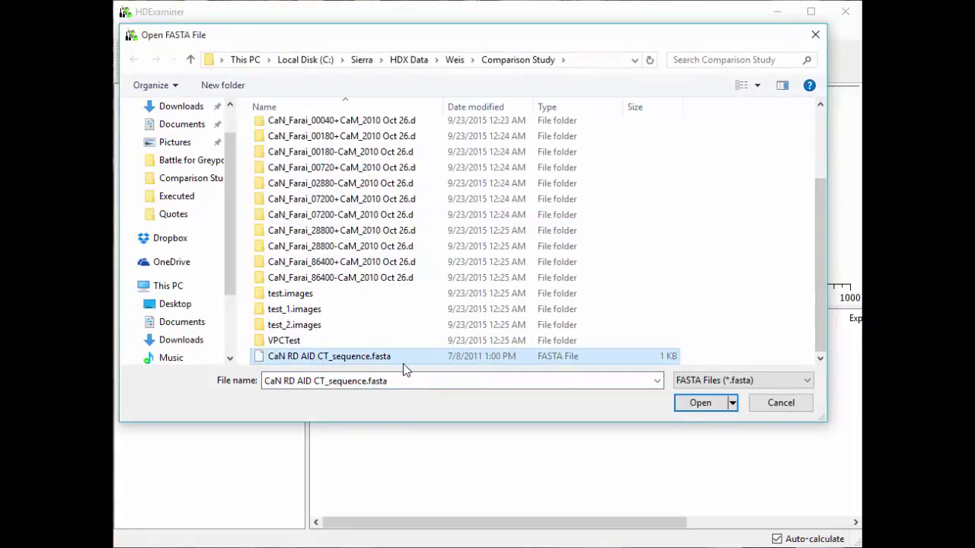
left_click(680, 404)
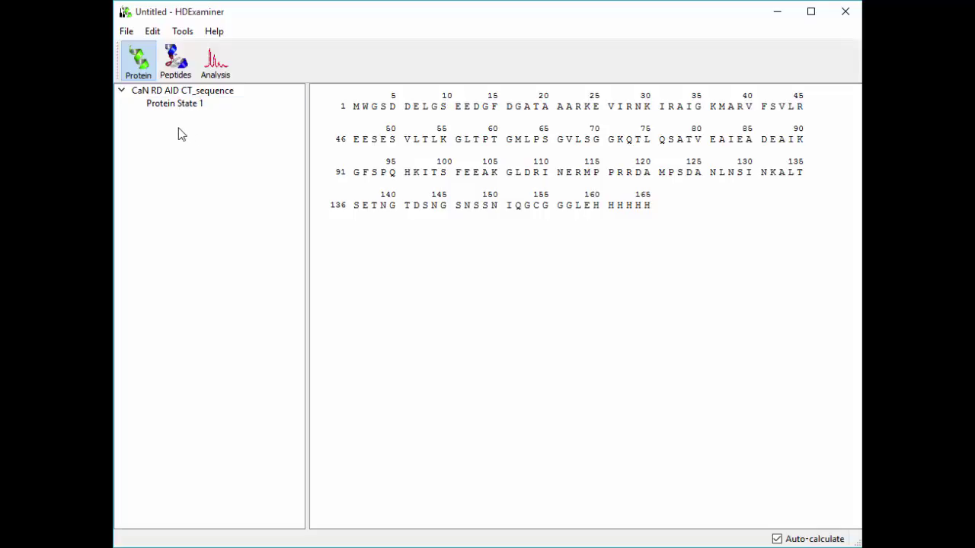
Rename Protein State 1 to Unbound
right_click(181, 109)
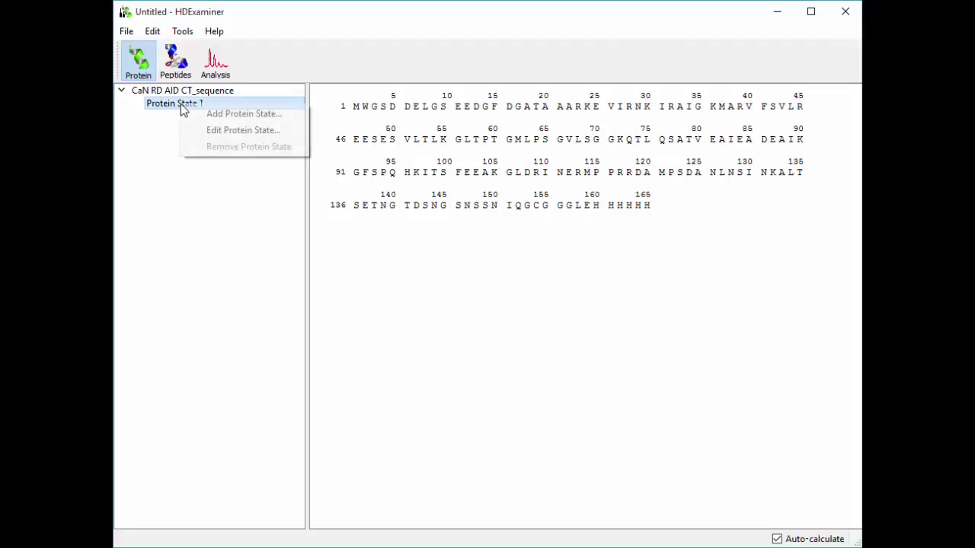
left_click(226, 131)
type("Unbound")
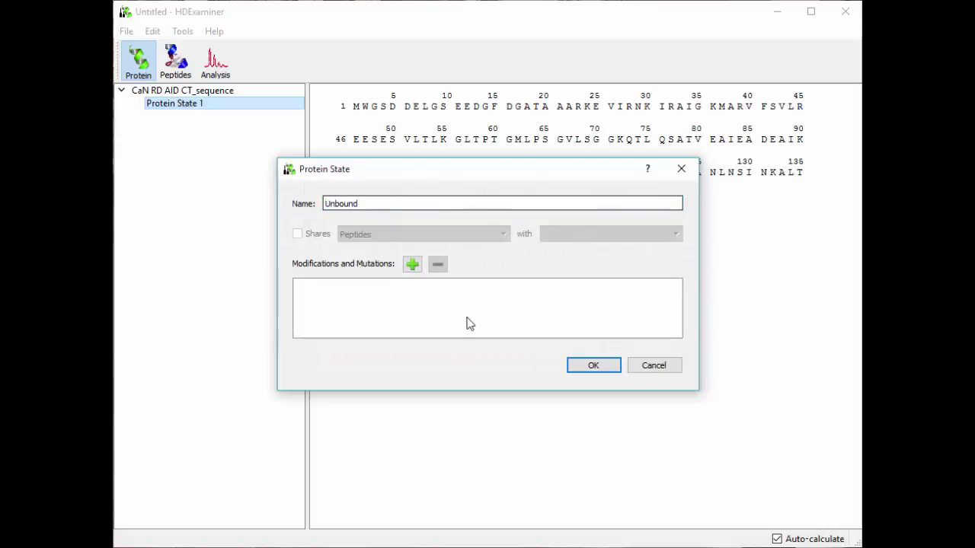
left_click(586, 367)
Add a second protein state named Bound, sharing peptides with Unbound
right_click(184, 107)
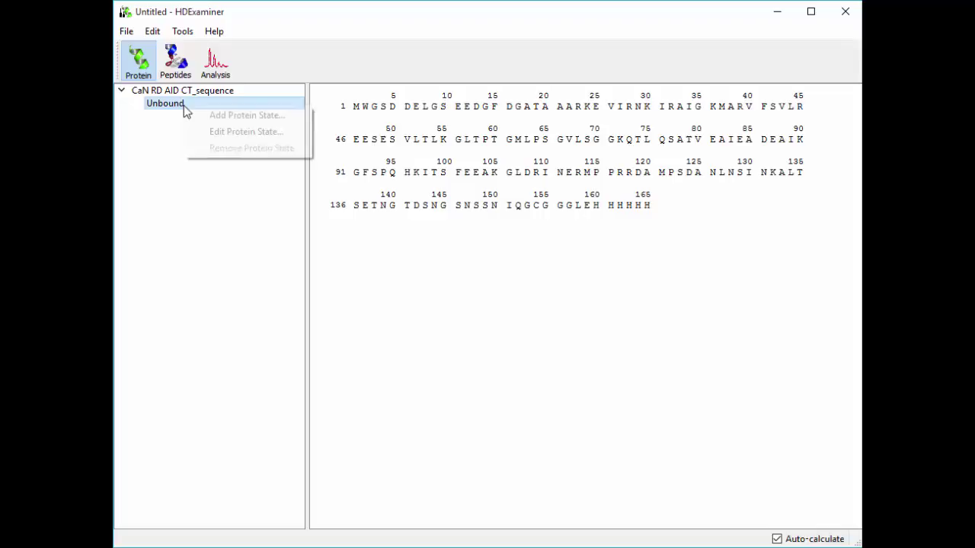
left_click(205, 121)
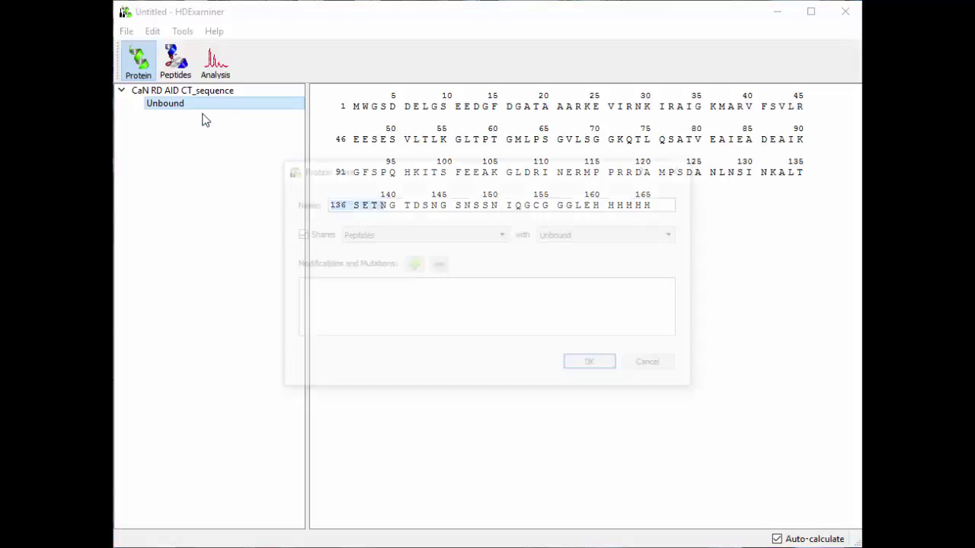
type("Bound")
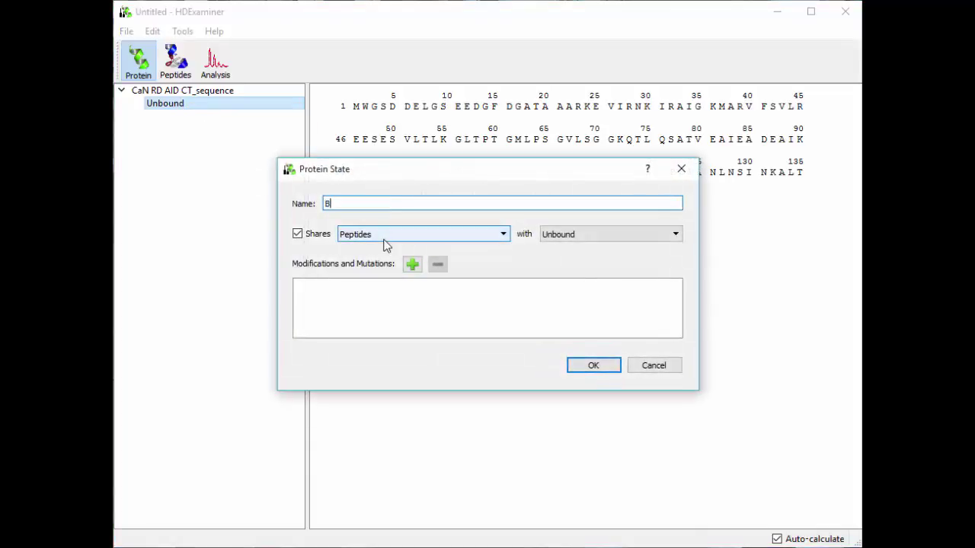
left_click(583, 369)
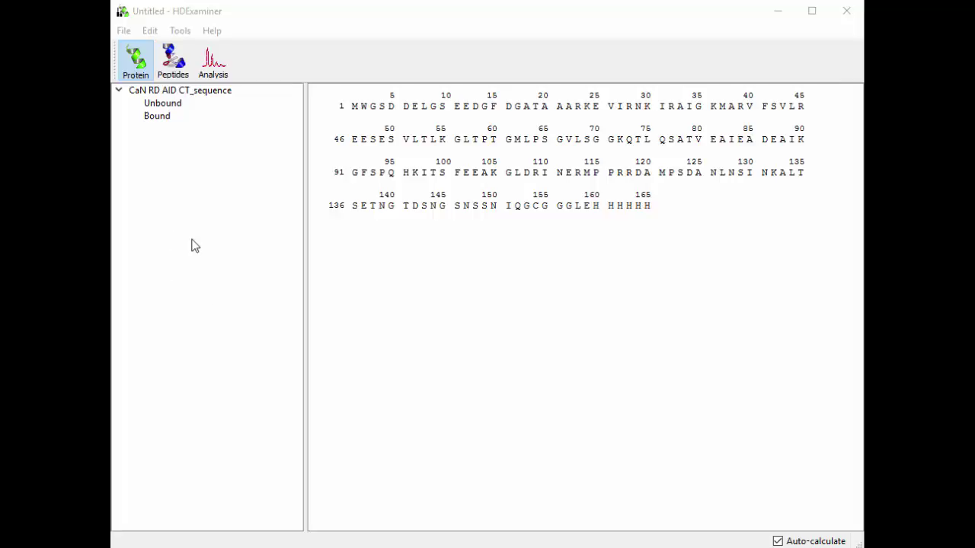
On the Peptides page, add DemoPeptides.xls as a new peptide source
left_click(173, 79)
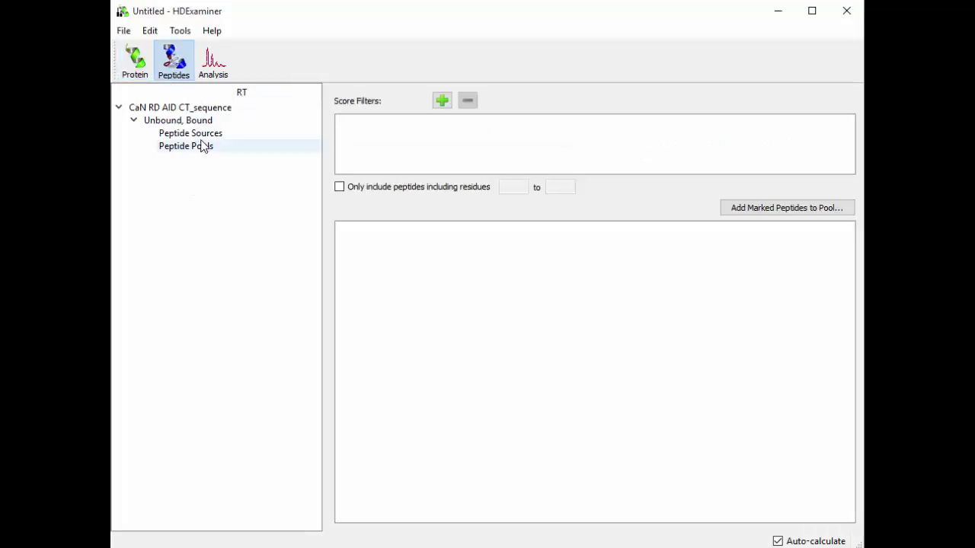
right_click(203, 137)
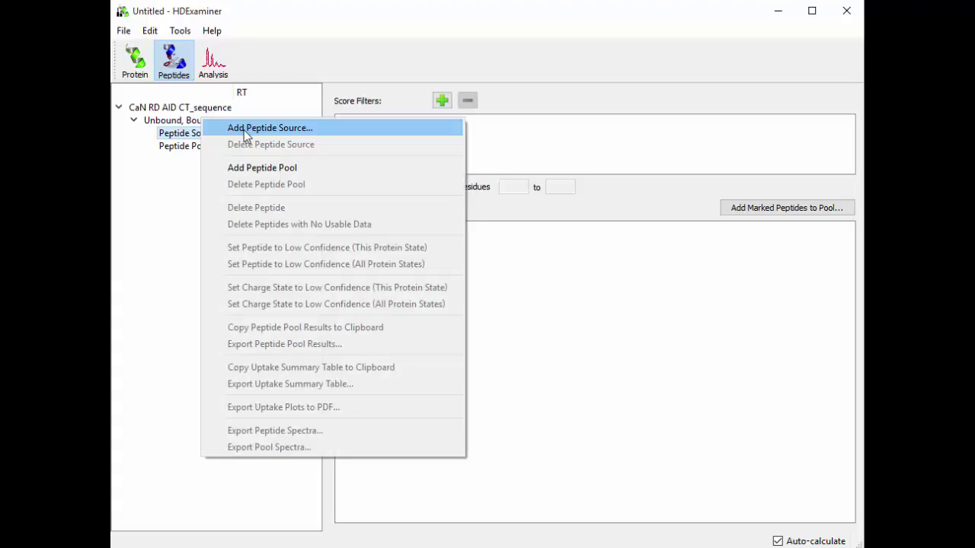
left_click(247, 128)
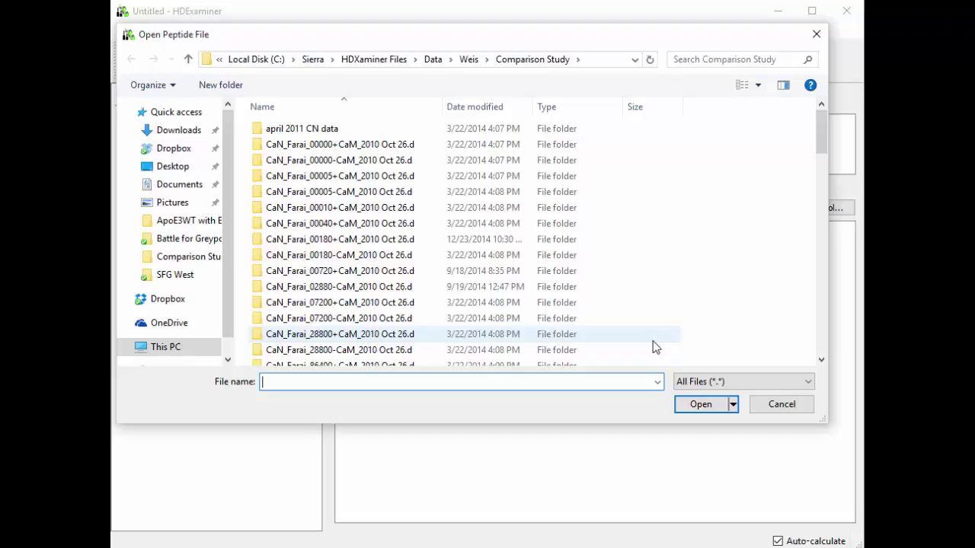
scroll(821, 259, "down", 1)
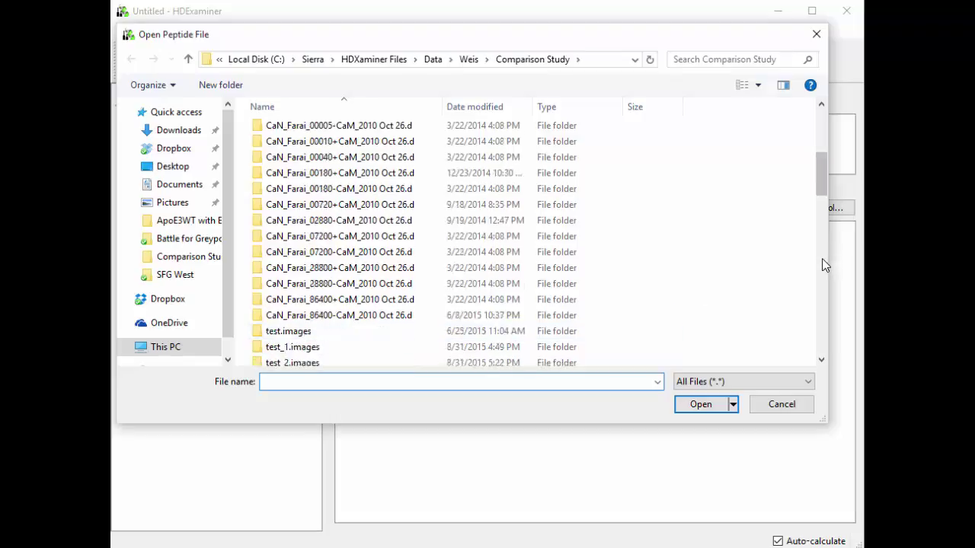
scroll(822, 259, "down", 13)
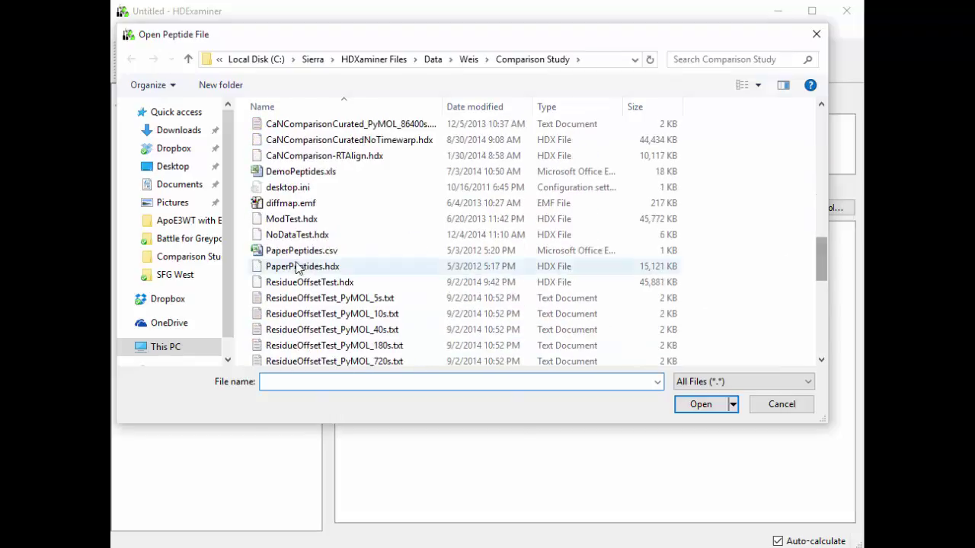
left_click(299, 173)
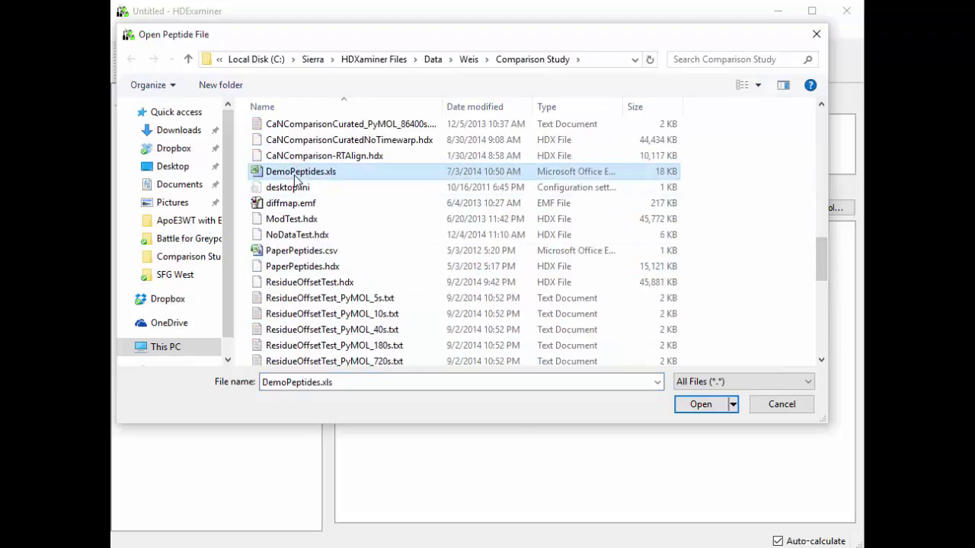
left_click(707, 408)
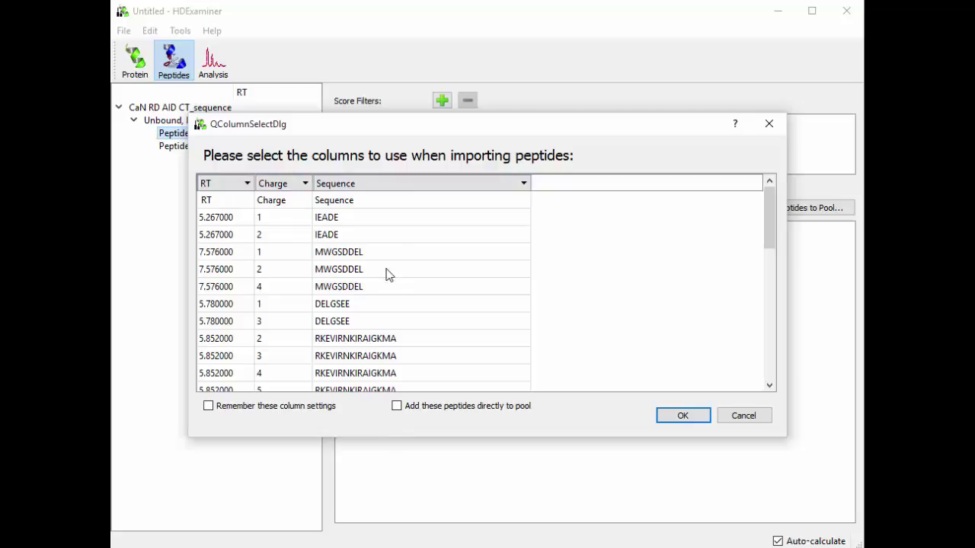
Import the peptides using the RT, Charge and Sequence columns, then add all 35 to Pool 1
left_click(662, 417)
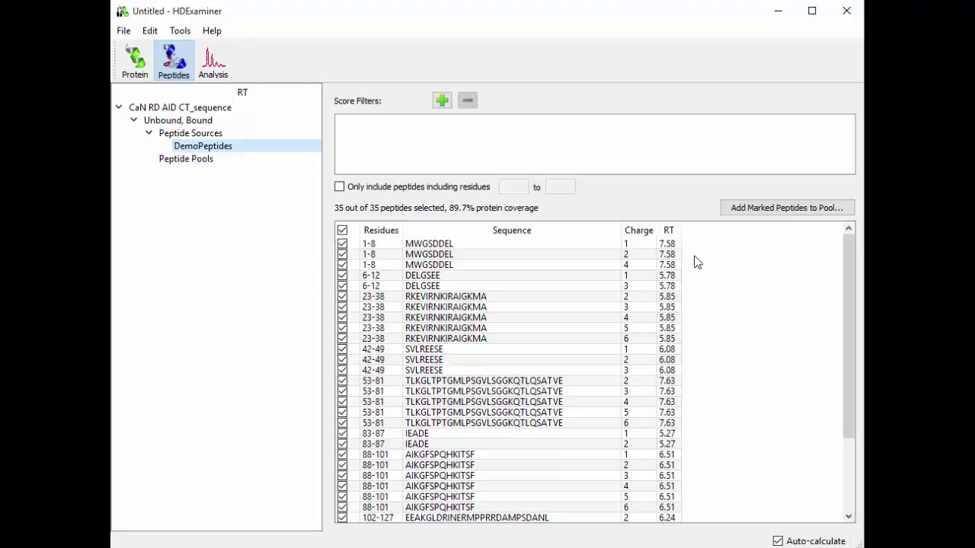
left_click(747, 220)
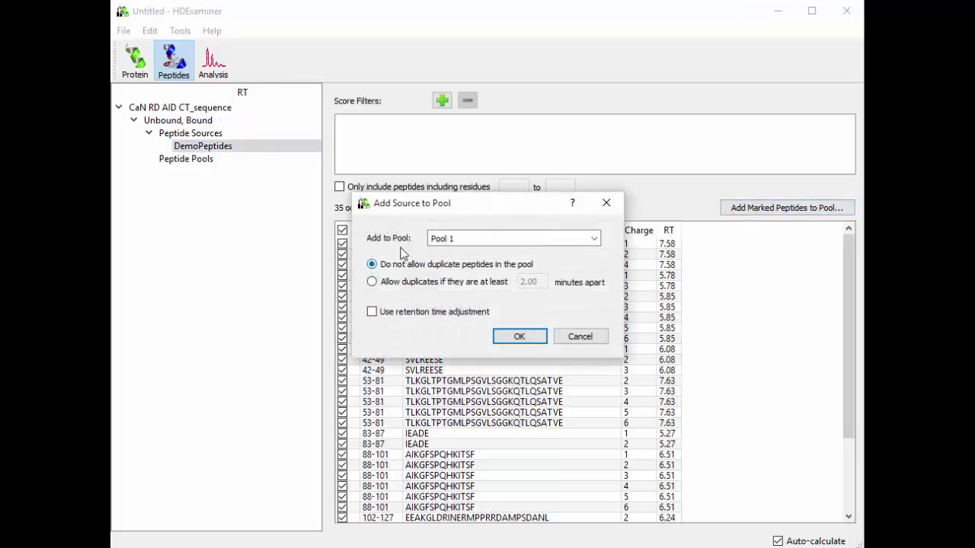
left_click(517, 337)
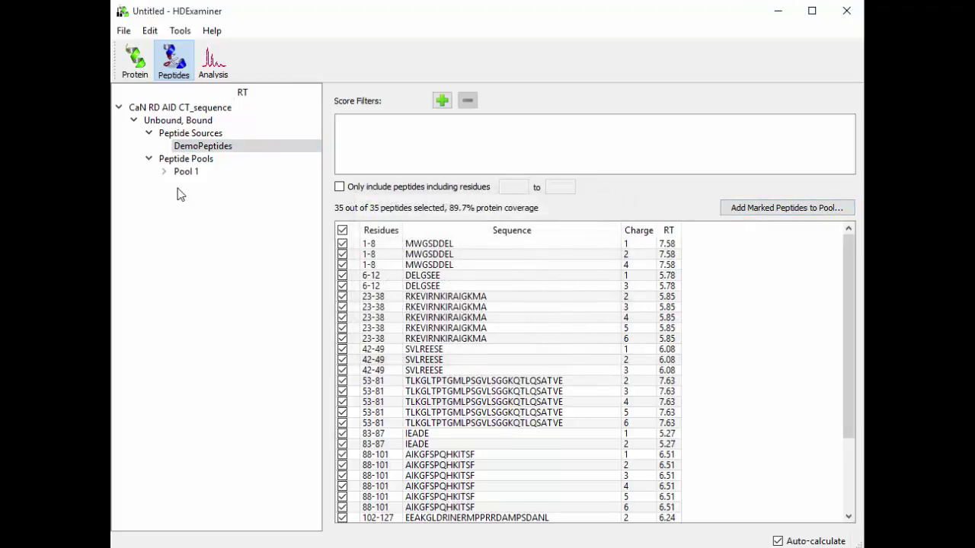
left_click(165, 172)
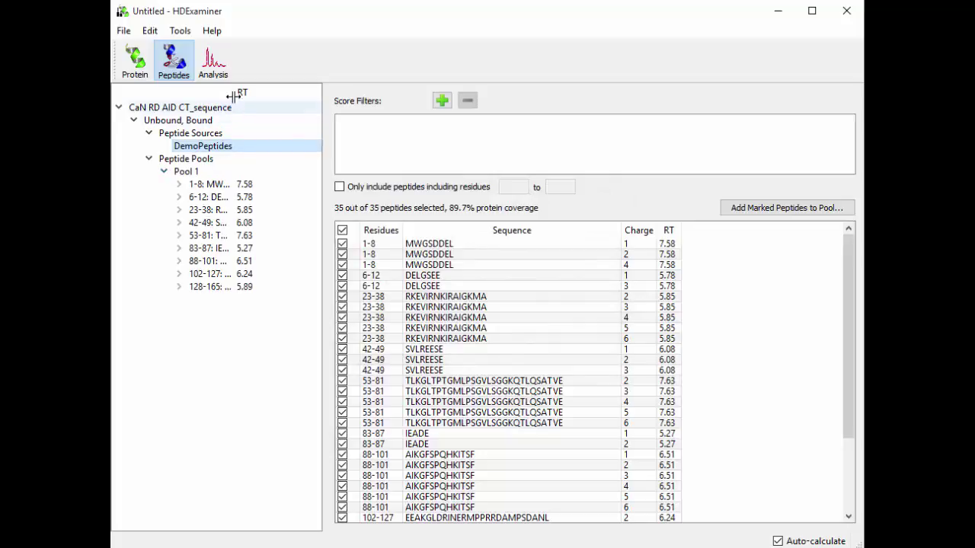
left_click_drag(239, 91, 289, 93)
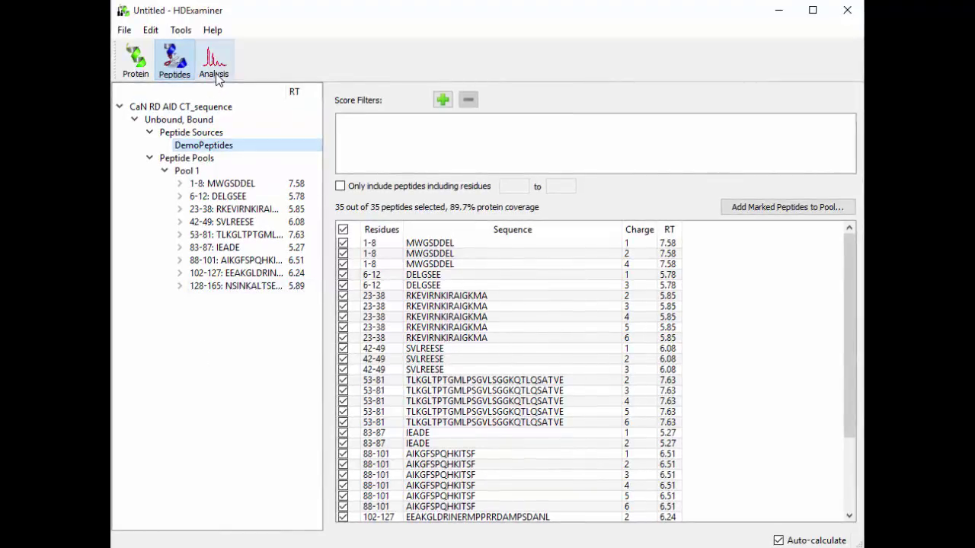
In the Analysis view, add CaN_Farai_00000-CaM_2010 Oct 26 to Unbound with Deuteration set to Undeuterated
left_click(217, 74)
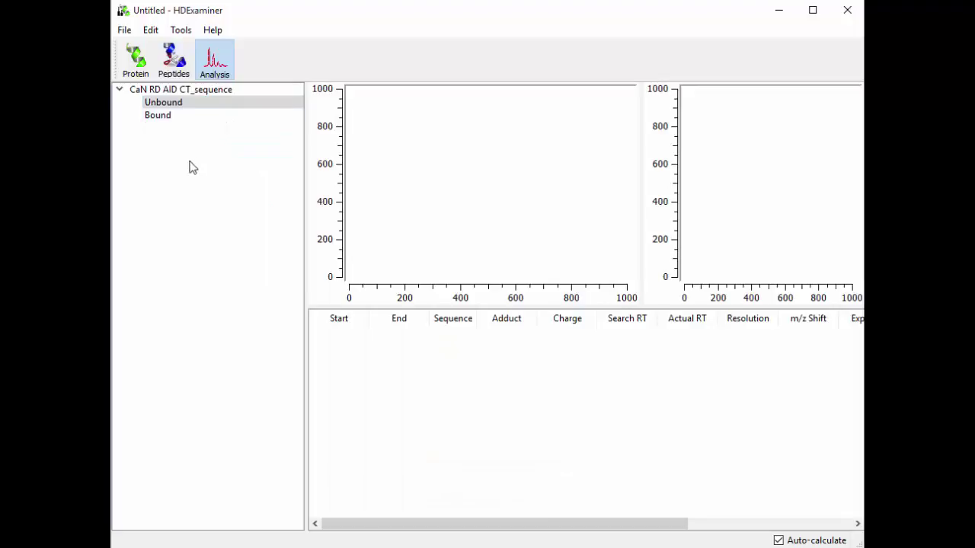
right_click(187, 109)
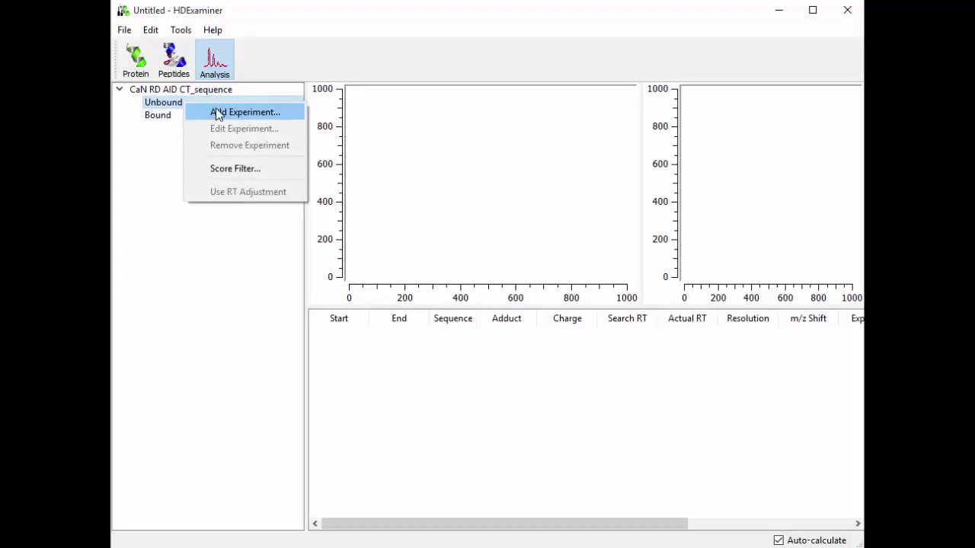
left_click(222, 109)
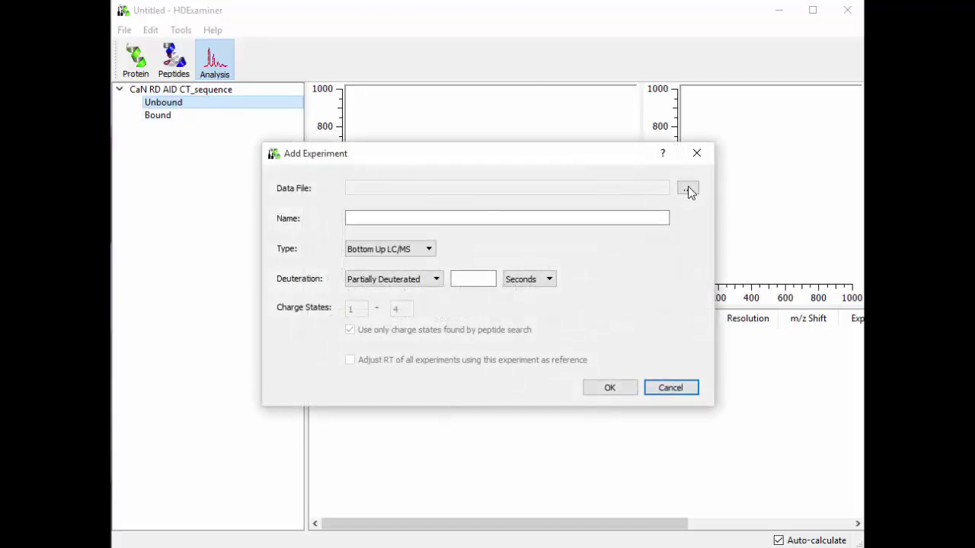
left_click(688, 191)
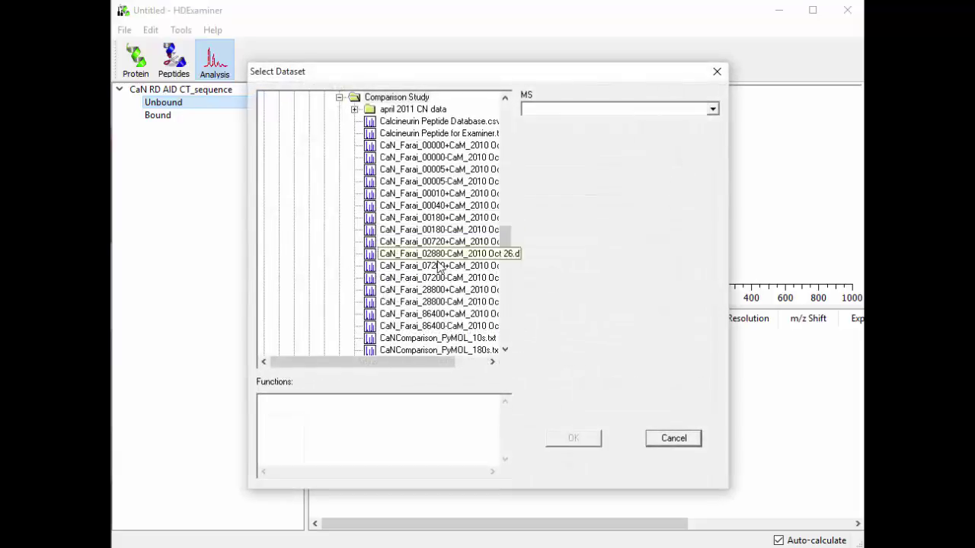
left_click(443, 159)
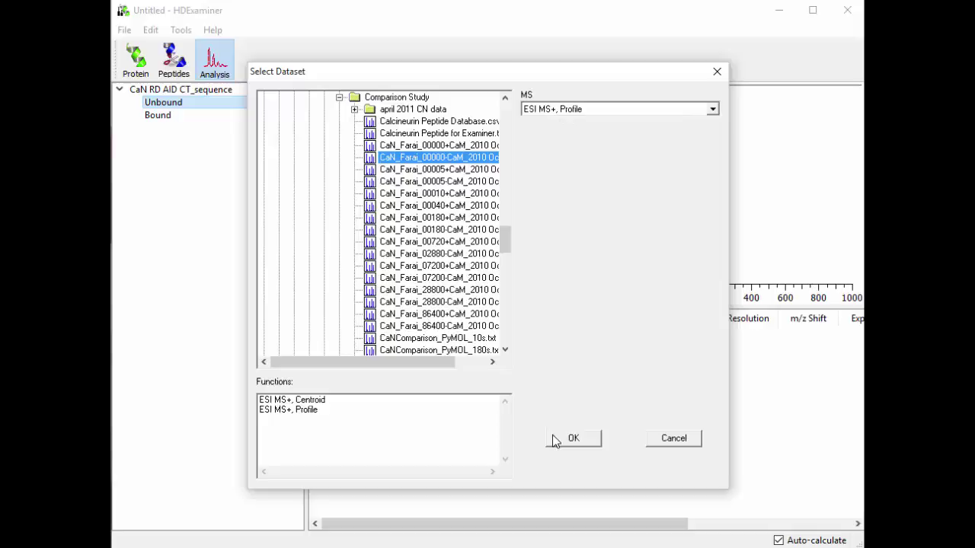
left_click(573, 438)
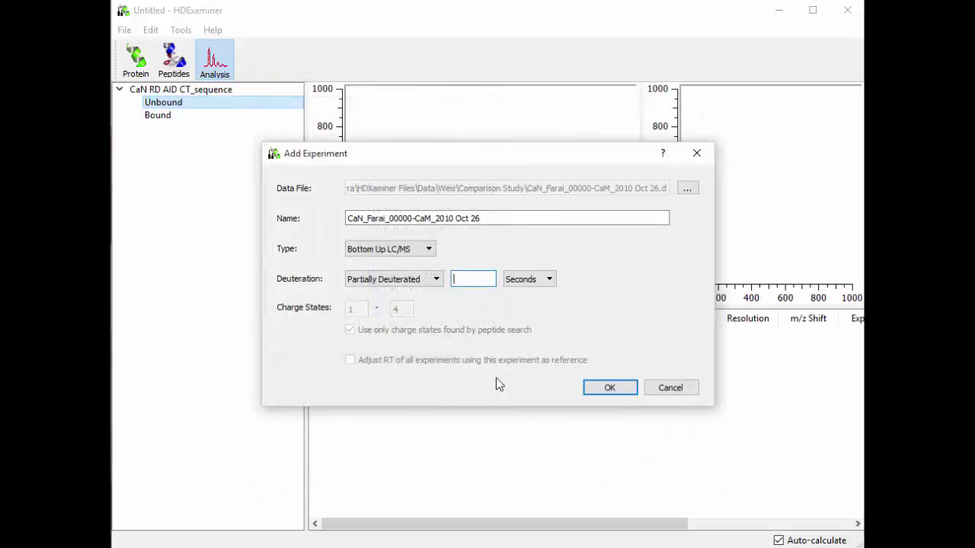
left_click(406, 283)
left_click(391, 290)
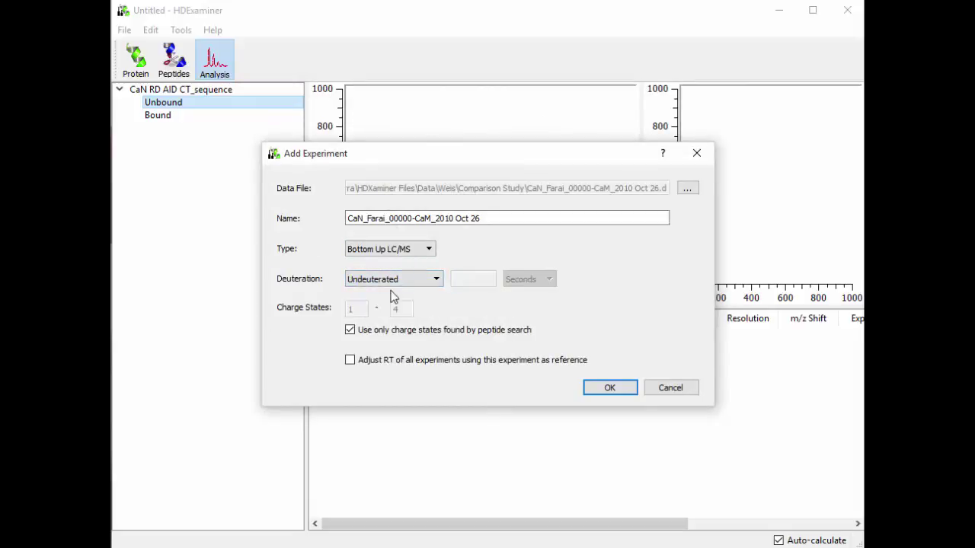
left_click(607, 390)
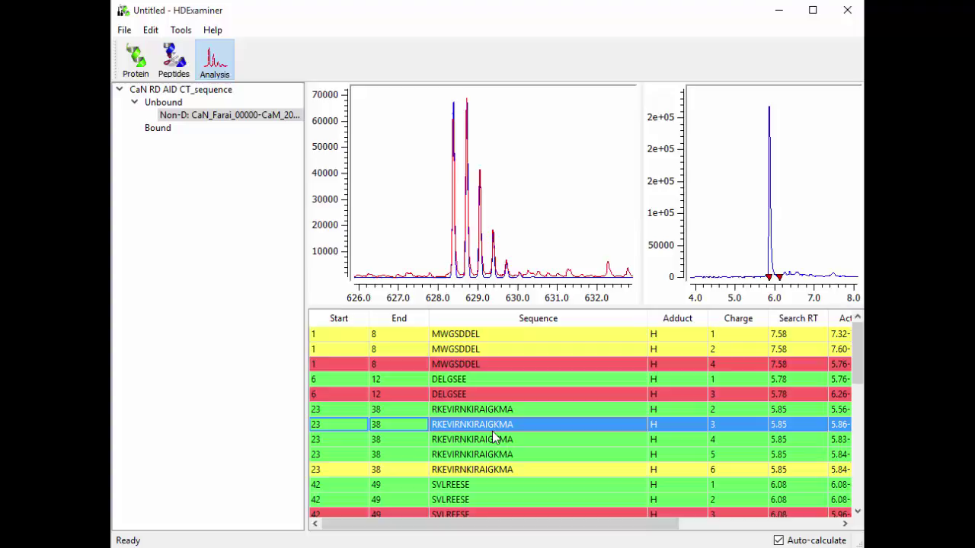
Zoom the 1-8 z=2 spectrum near 477–478, then the SVLREESE z=3 spectrum near 316–318
left_click(471, 351)
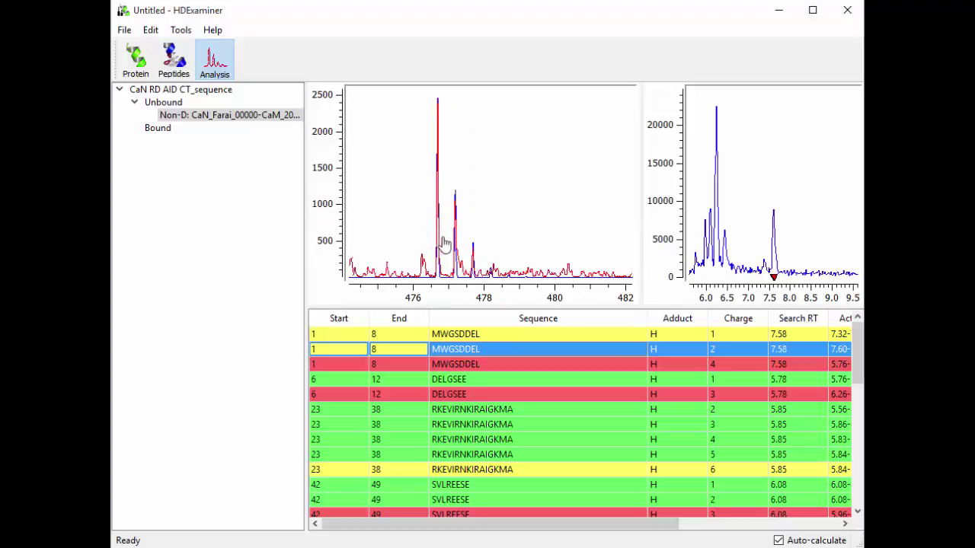
left_click_drag(448, 246, 492, 252)
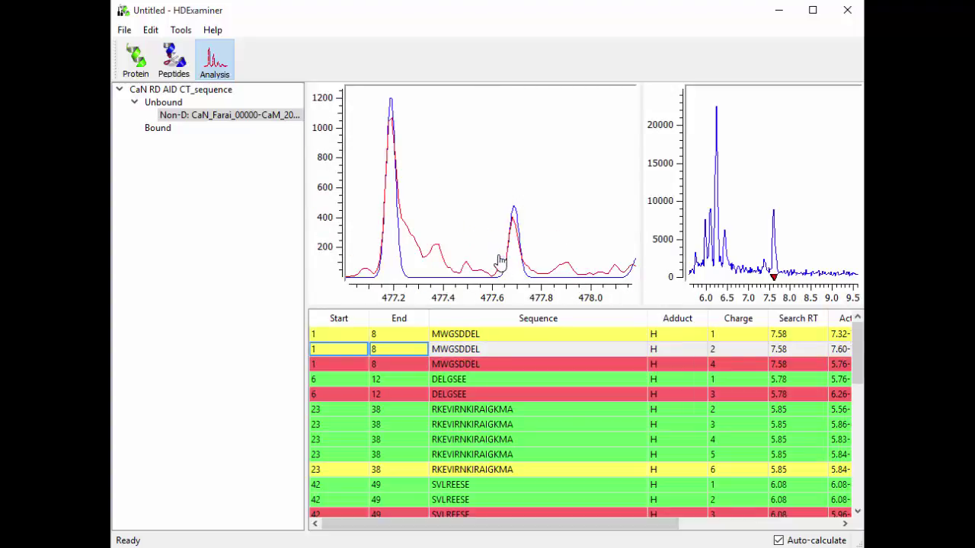
double_click(457, 236)
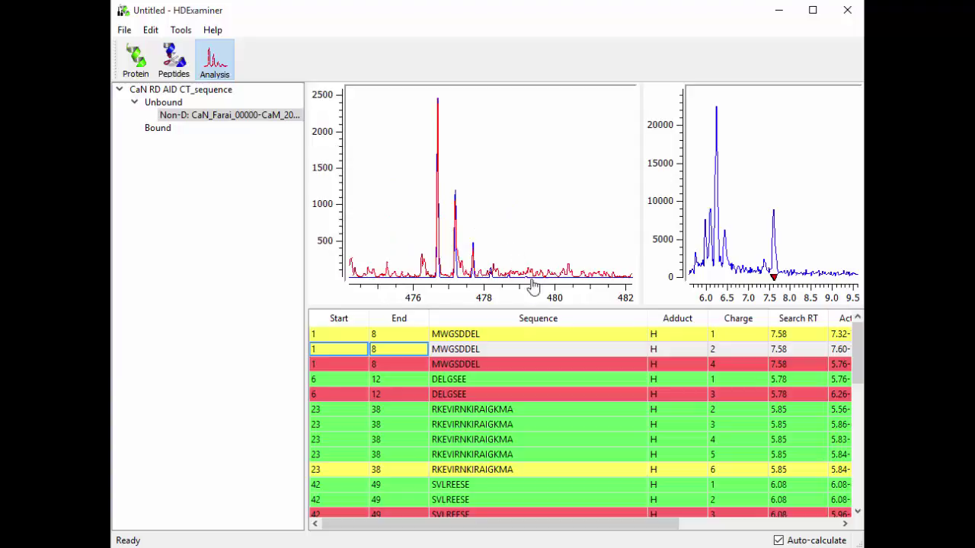
left_click(488, 512)
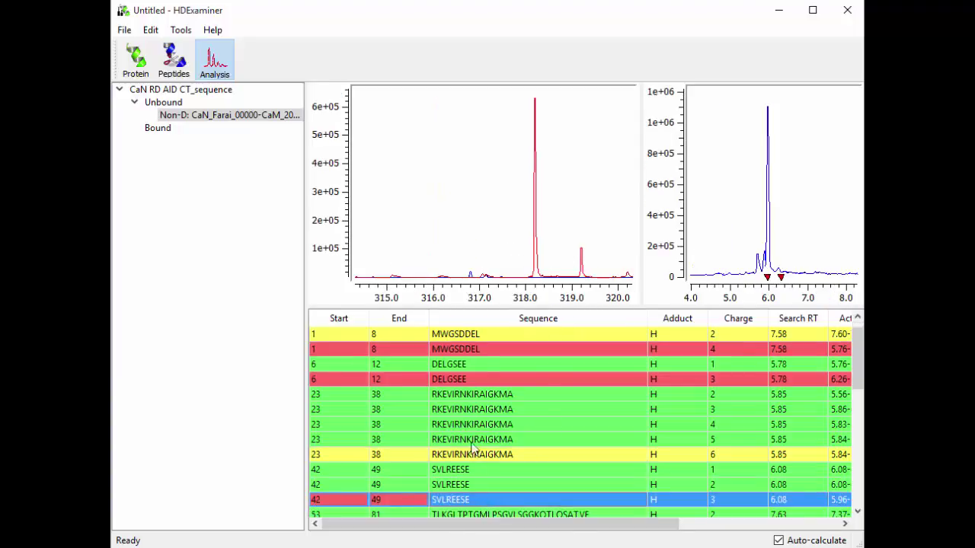
left_click_drag(485, 253, 529, 255)
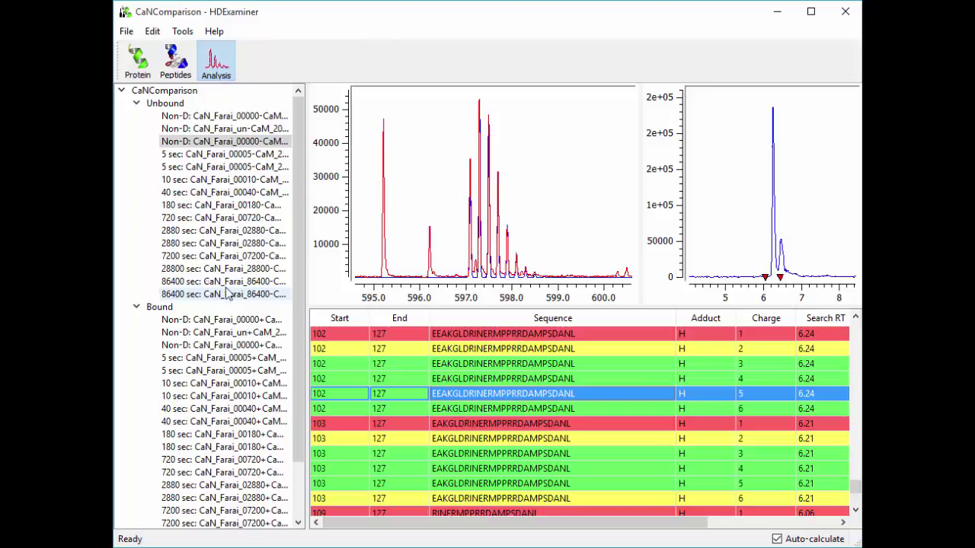
Switch to the Peptides view to show the Unbound vs Bound uptake plot for peptide 8-43
left_click(187, 67)
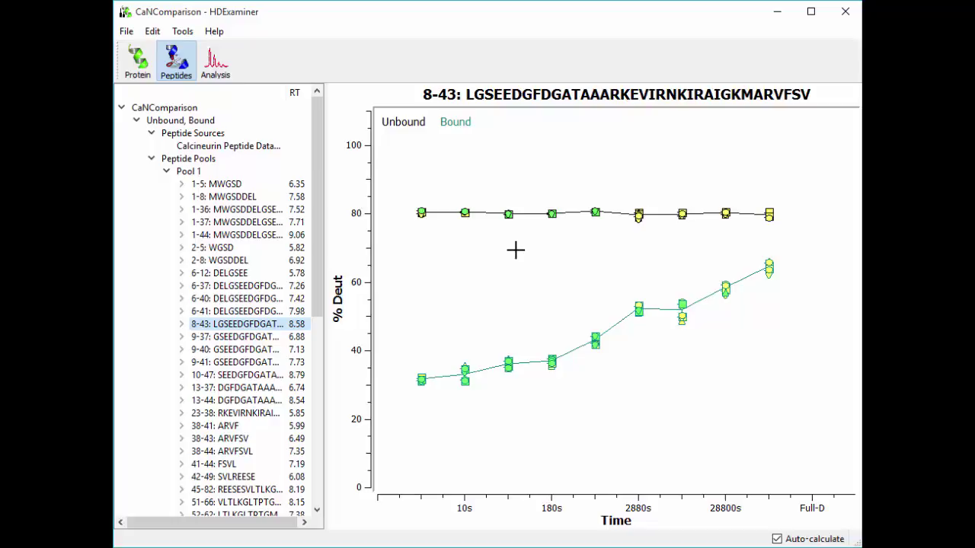
Uncheck Show all data points in the 8-43 Uptake Plot Options
right_click(516, 250)
left_click(567, 301)
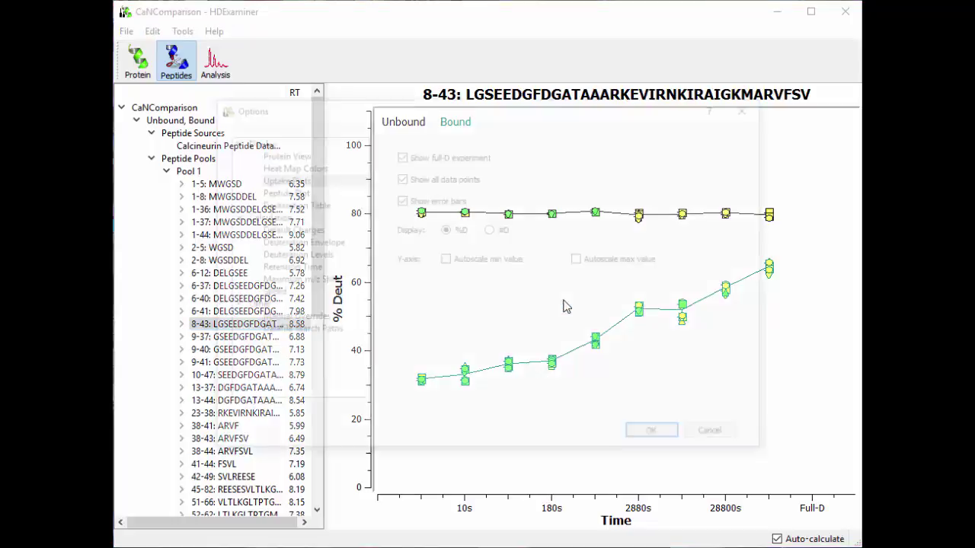
left_click(452, 180)
left_click(648, 435)
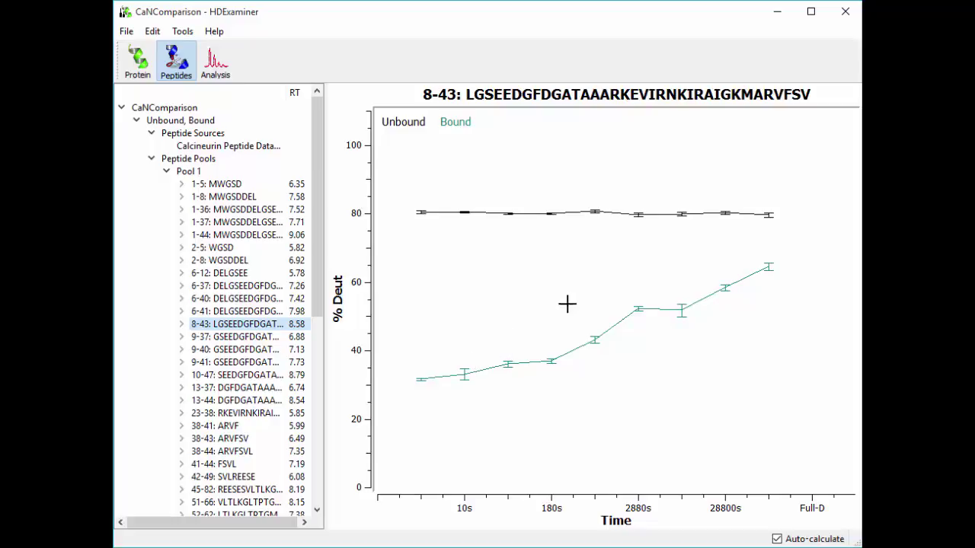
Select peptide 13-44 and expand its Unbound node to list charge states z=1 to z=6
left_click(262, 328)
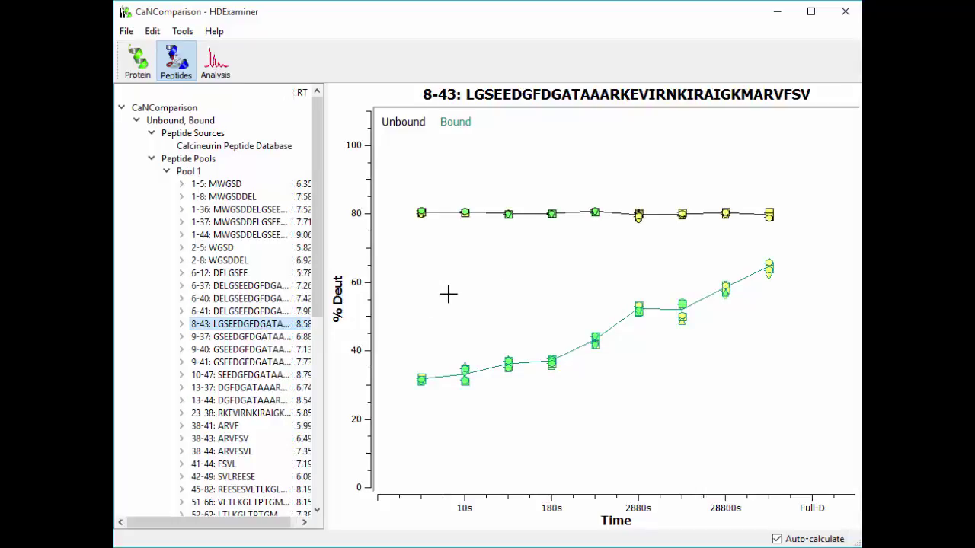
left_click(245, 402)
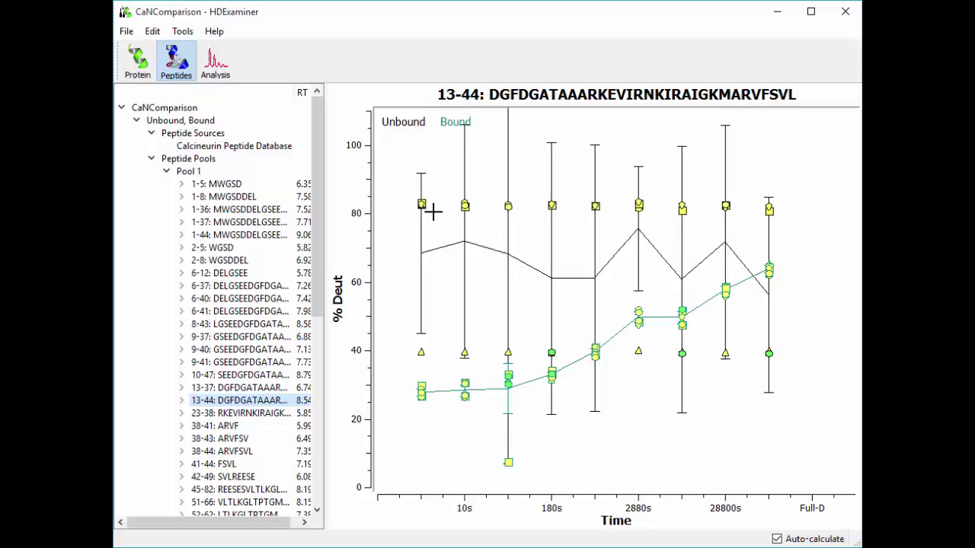
left_click(182, 401)
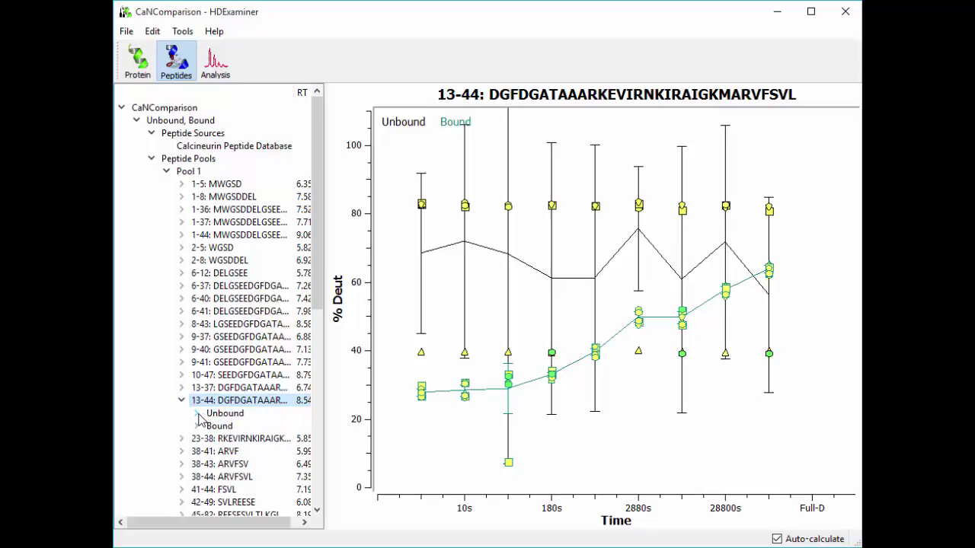
left_click(197, 414)
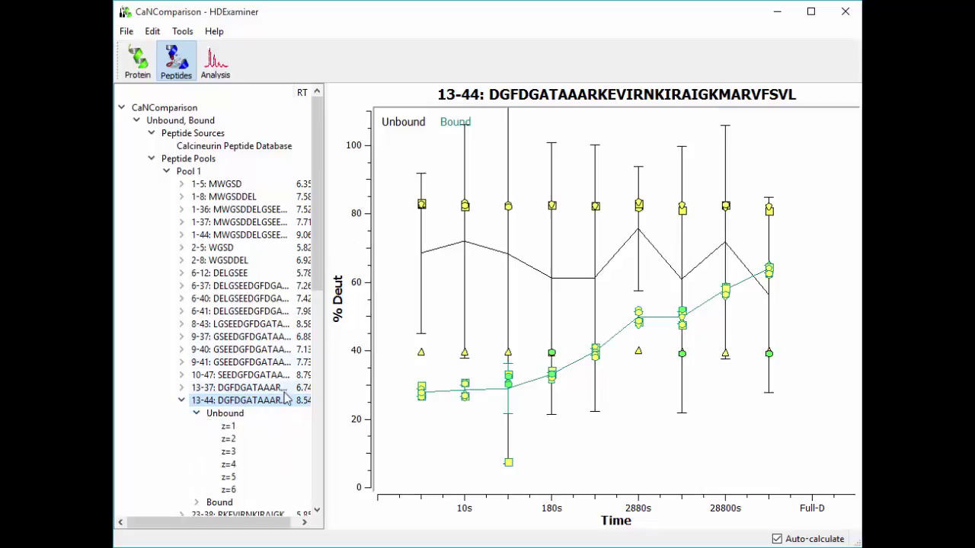
Show spectra and chromatograms for 13-44 Unbound z=3 and browse its timepoint panels
left_click(230, 453)
scroll(708, 333, "up", 3)
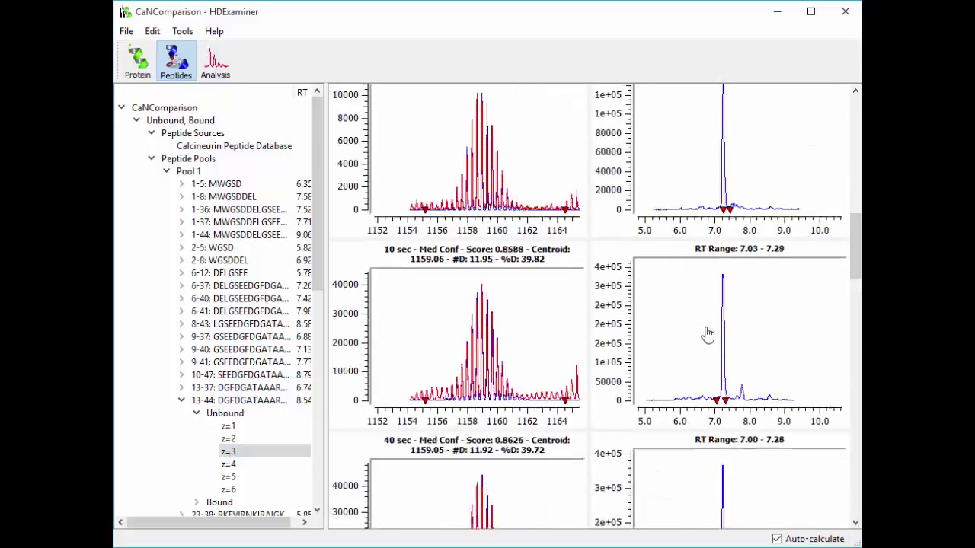
scroll(707, 332, "up", 5)
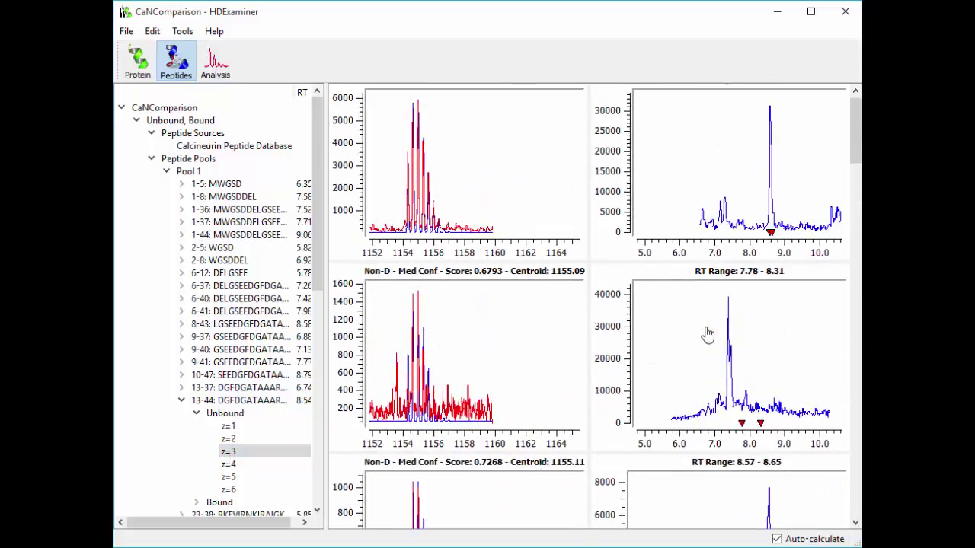
scroll(708, 334, "down", 6)
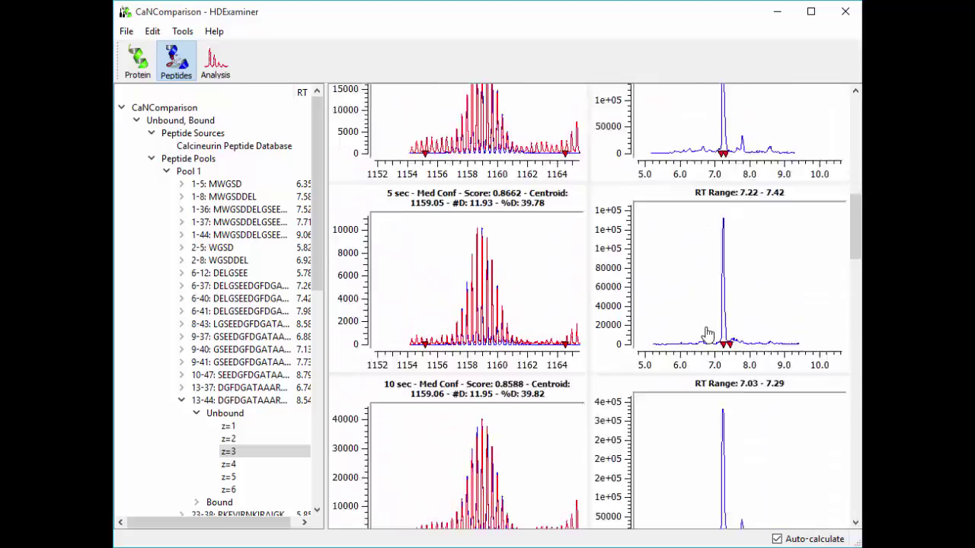
scroll(708, 334, "down", 4)
scroll(707, 333, "down", 4)
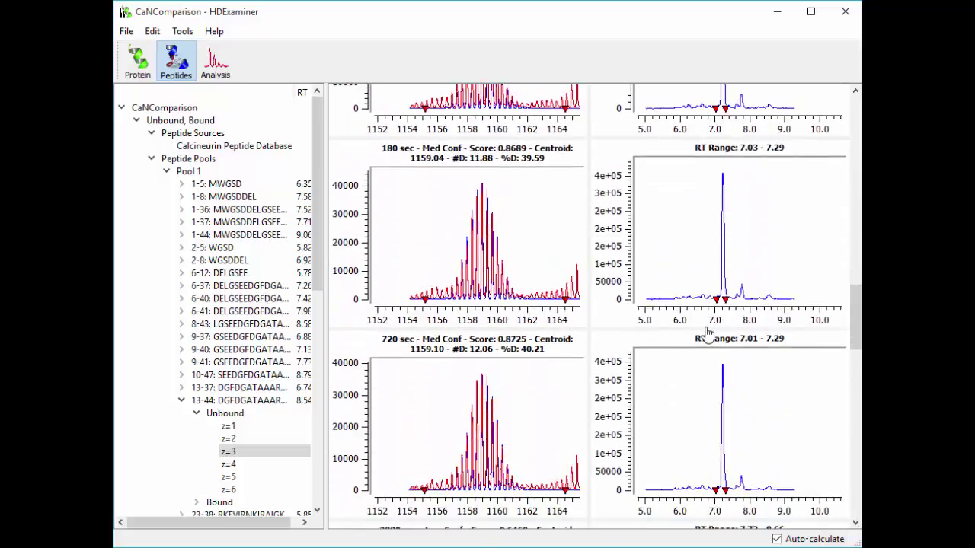
scroll(708, 333, "up", 6)
scroll(707, 335, "up", 8)
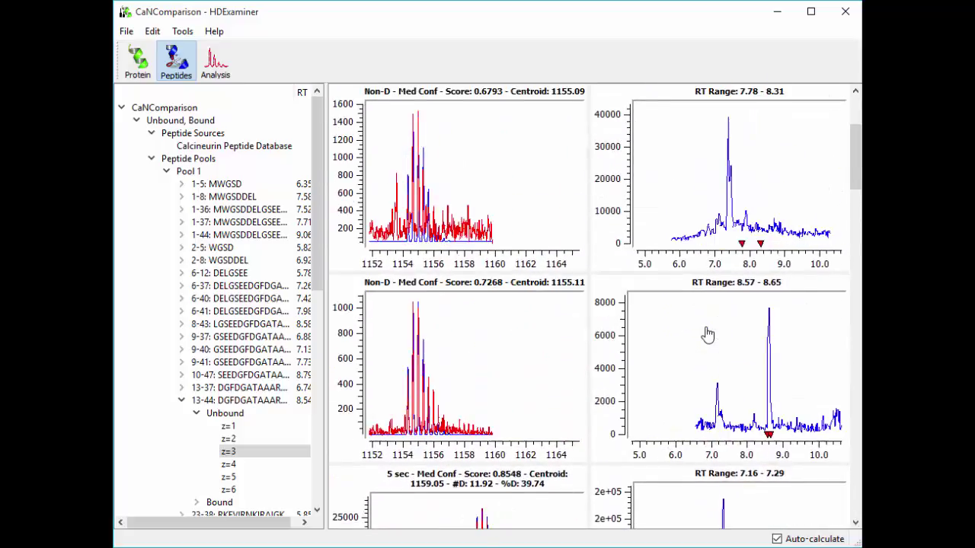
scroll(708, 334, "up", 1)
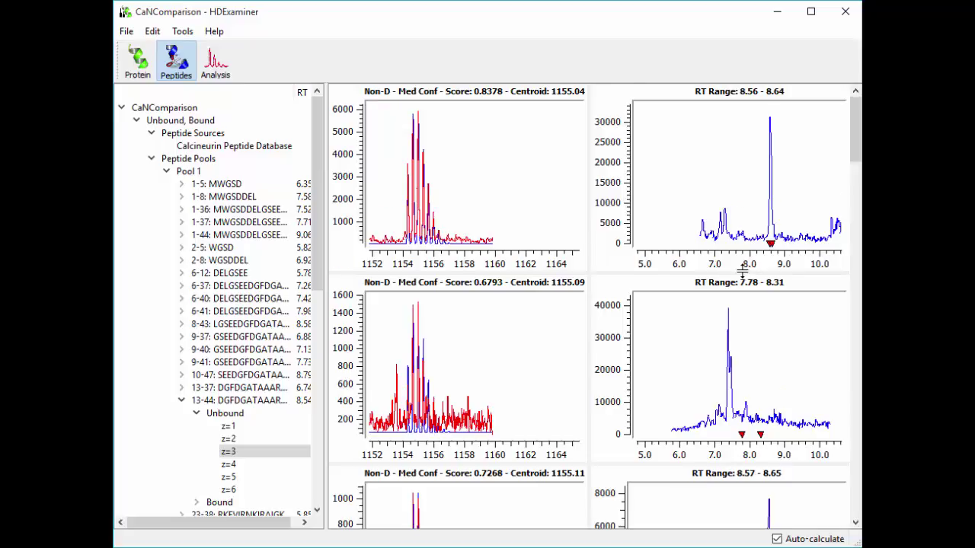
scroll(742, 270, "down", 3)
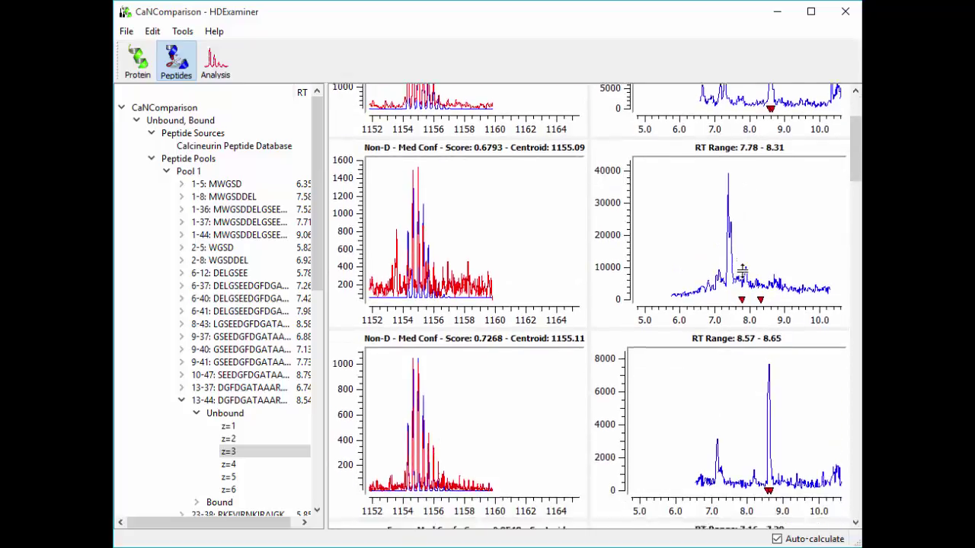
scroll(743, 270, "down", 5)
scroll(743, 272, "down", 3)
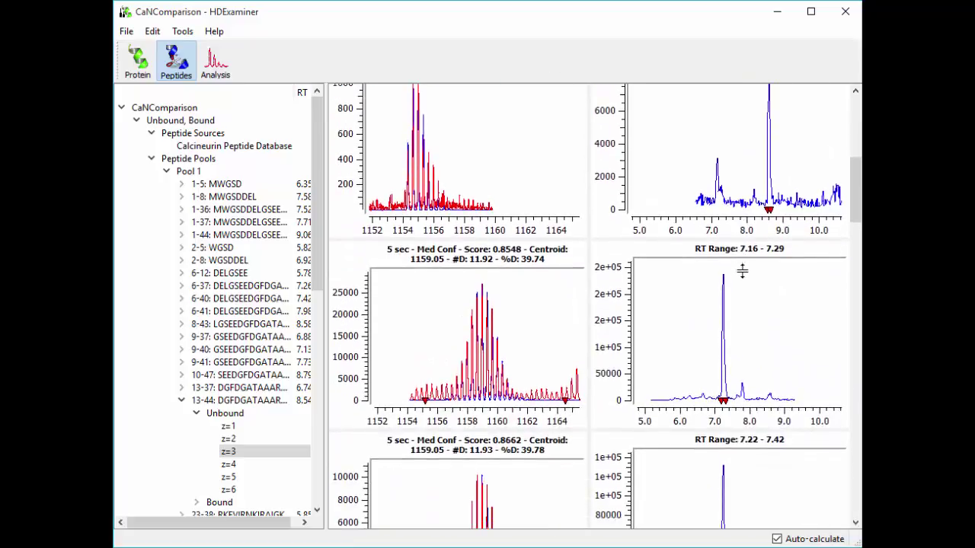
scroll(754, 314, "down", 3)
scroll(725, 214, "down", 10)
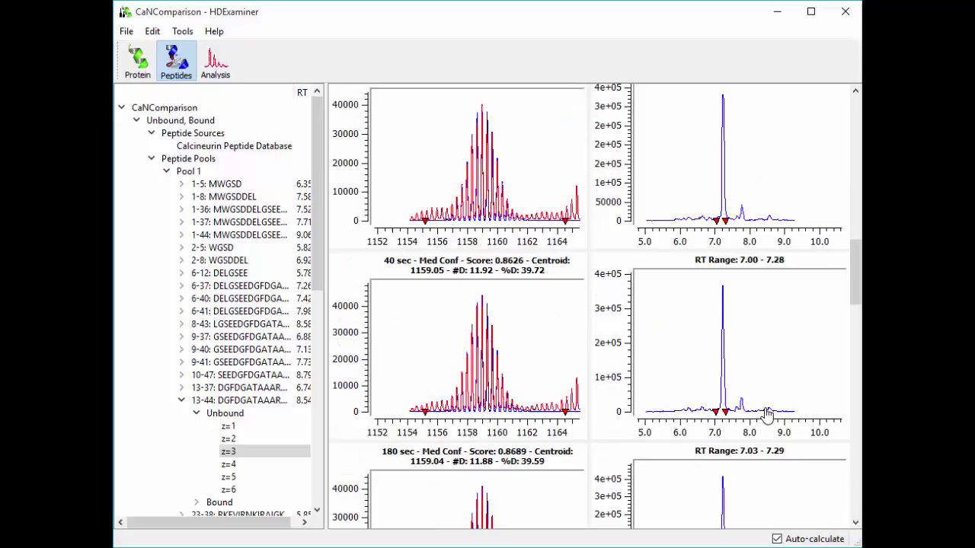
Move the 40 sec retention-time window for 13-44 z=3 to 8.41–8.87 and return to the 13-44 uptake plot
left_click_drag(763, 410, 783, 412)
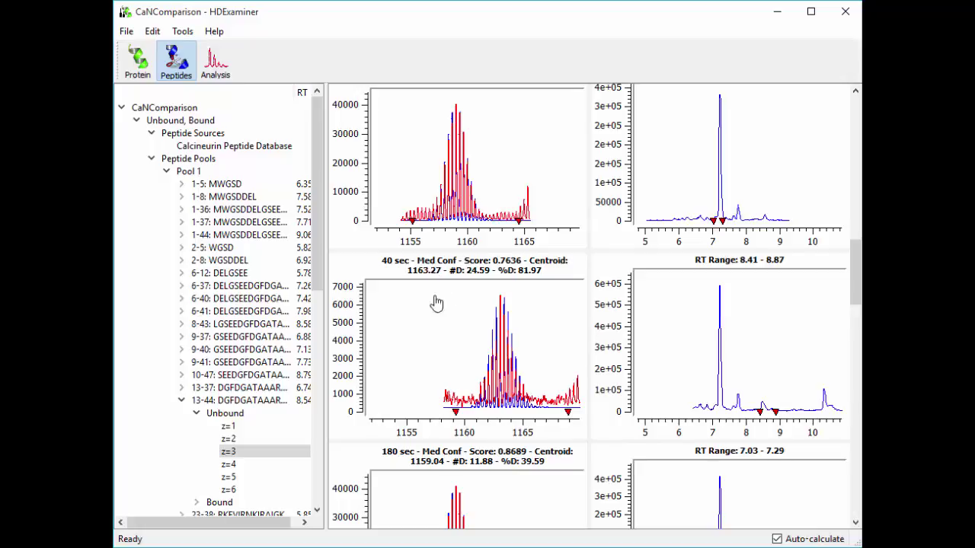
left_click(227, 413)
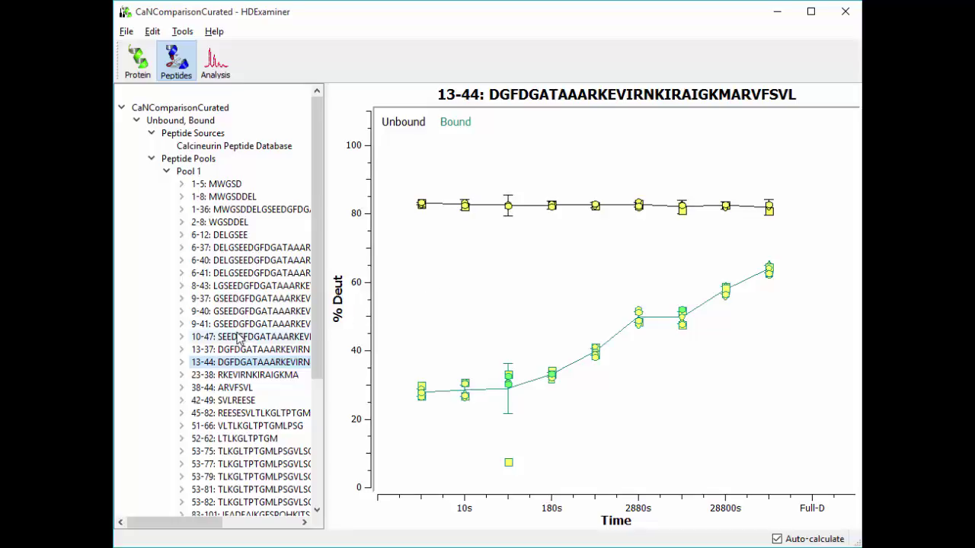
key("Up")
key("Up")
key("Up")
key("Up")
key("Up")
key("Up")
key("Up")
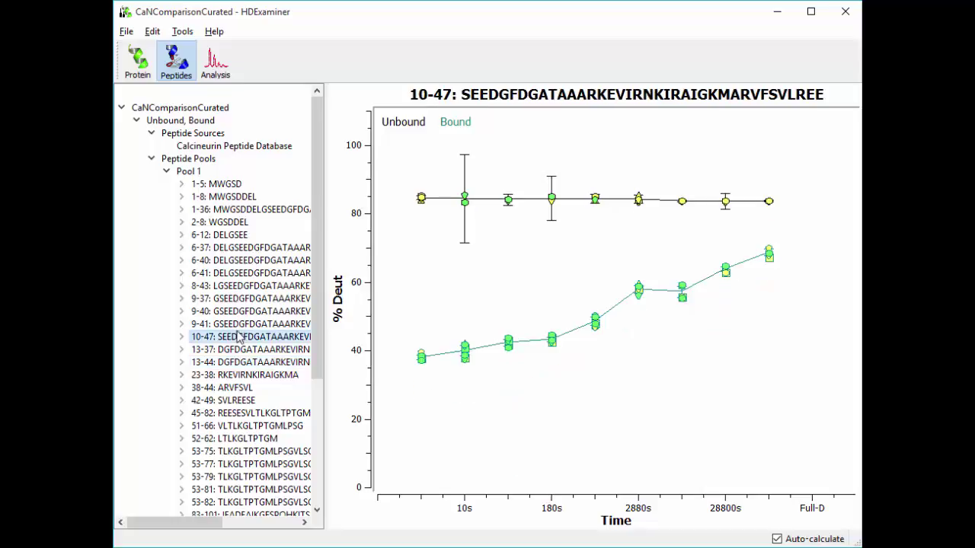
left_click(238, 323)
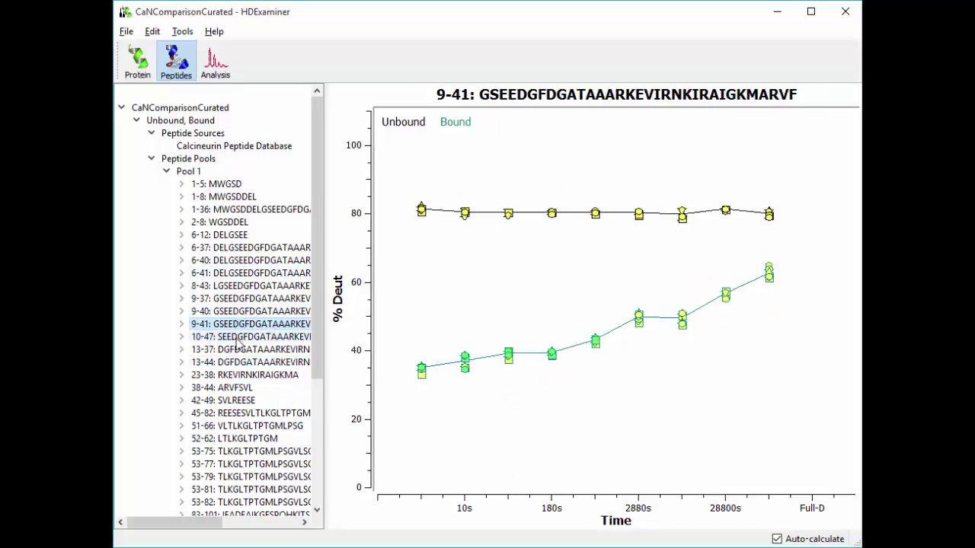
left_click(239, 349)
left_click(233, 364)
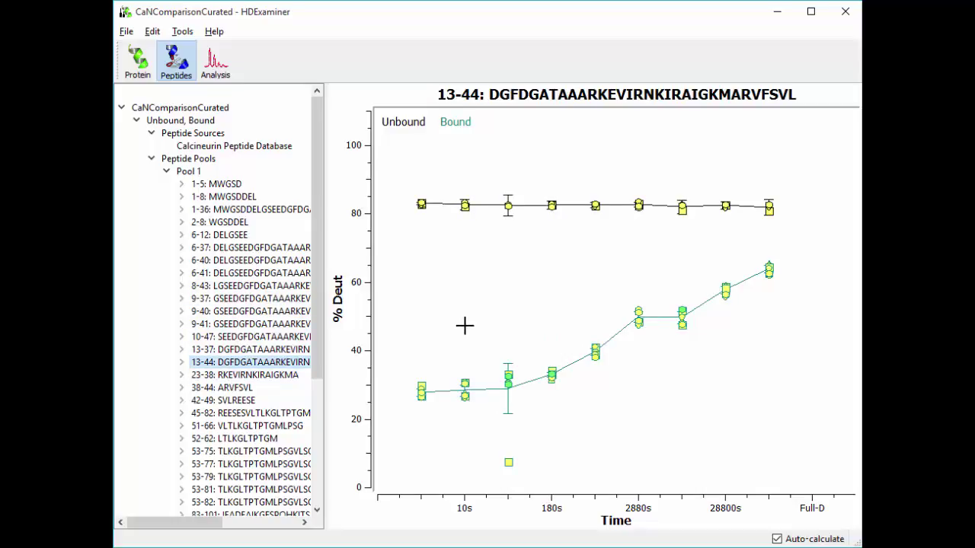
Show the Unbound protein heat map of deuteration by residue across 5s to 86400s
left_click(139, 76)
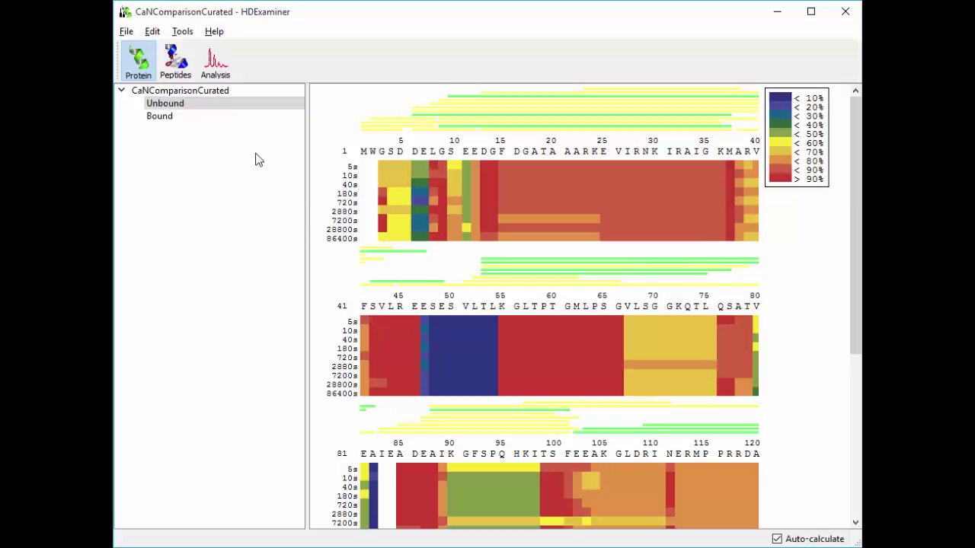
Select Bound and Unbound together to display their deuteration difference heat map
left_click(182, 107)
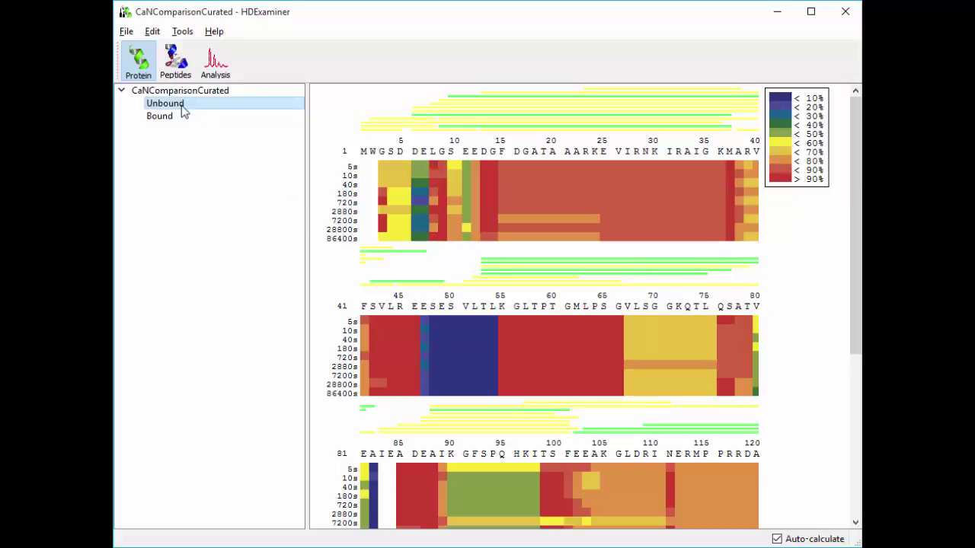
left_click(173, 115)
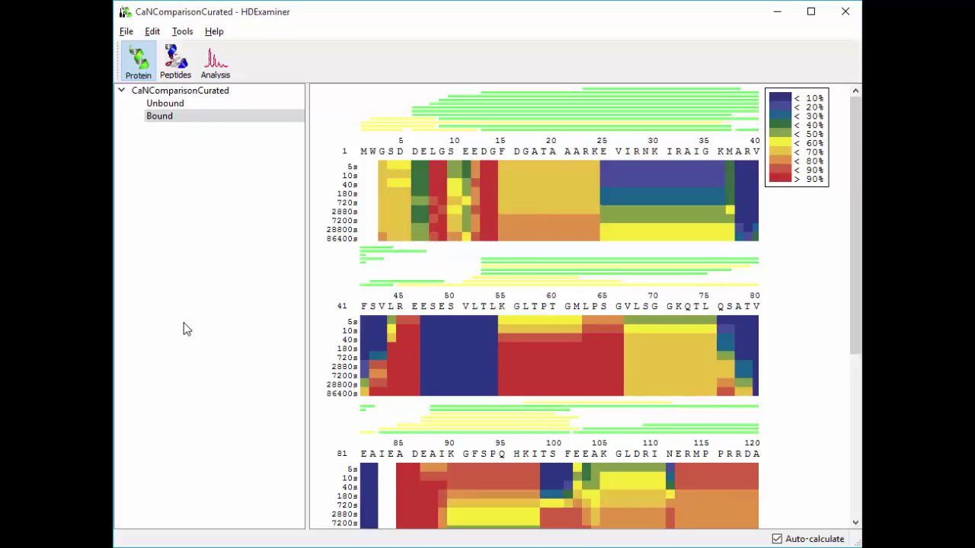
left_click(192, 107, "ctrl")
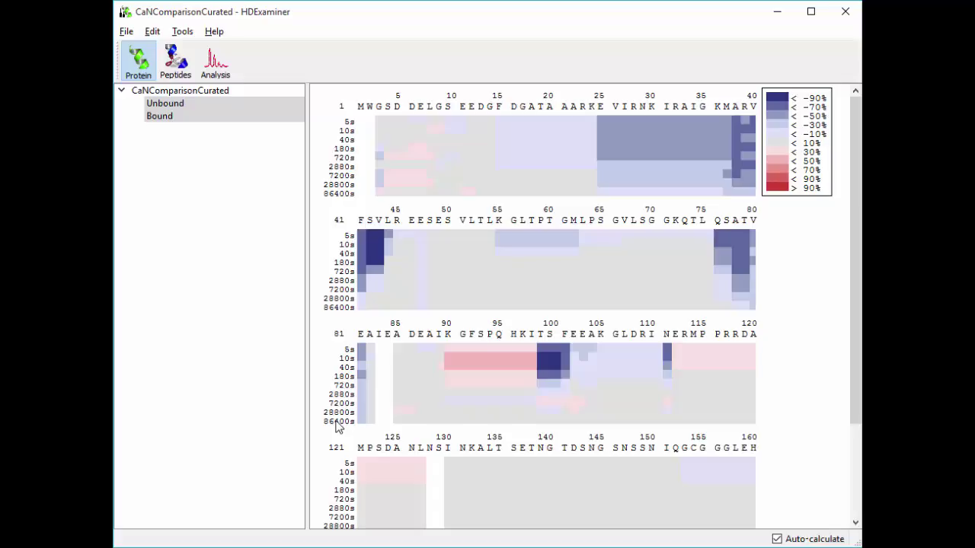